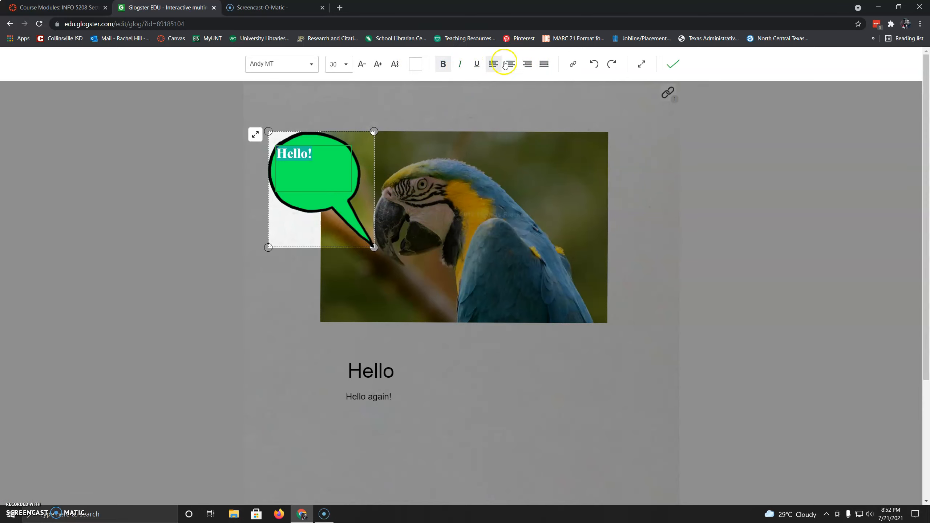
Center the "Hello!" text in the green speech bubble and finish editing it.
left_click(511, 64)
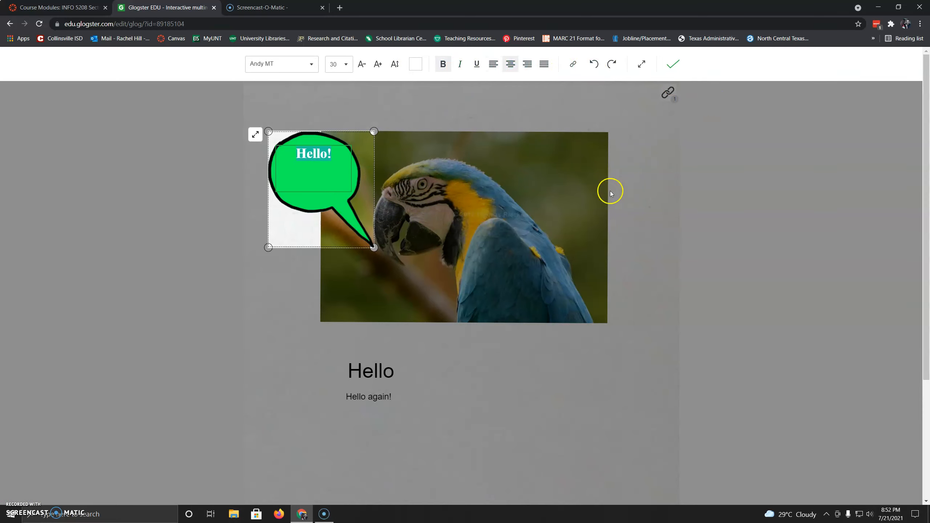
left_click(313, 114)
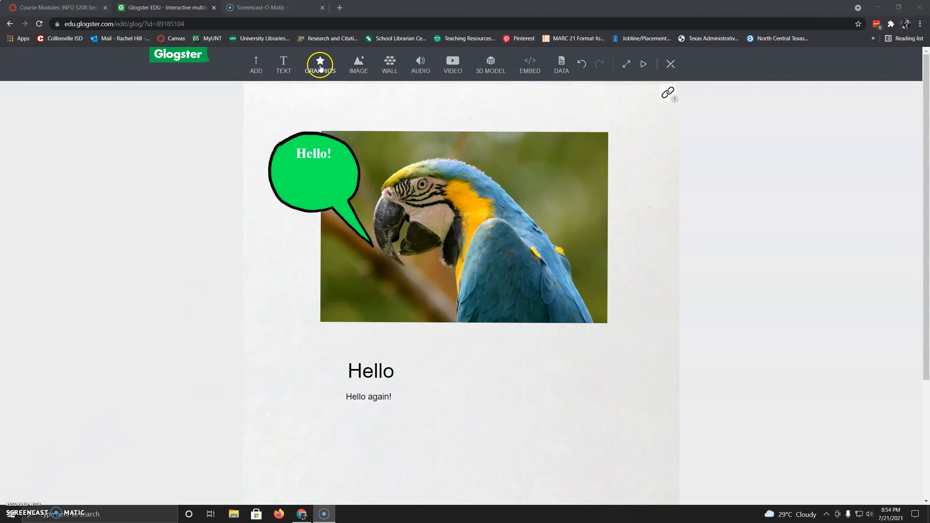
Add the green sunglasses graphic from the Ecology collection and place it over the parrot's face.
left_click(323, 70)
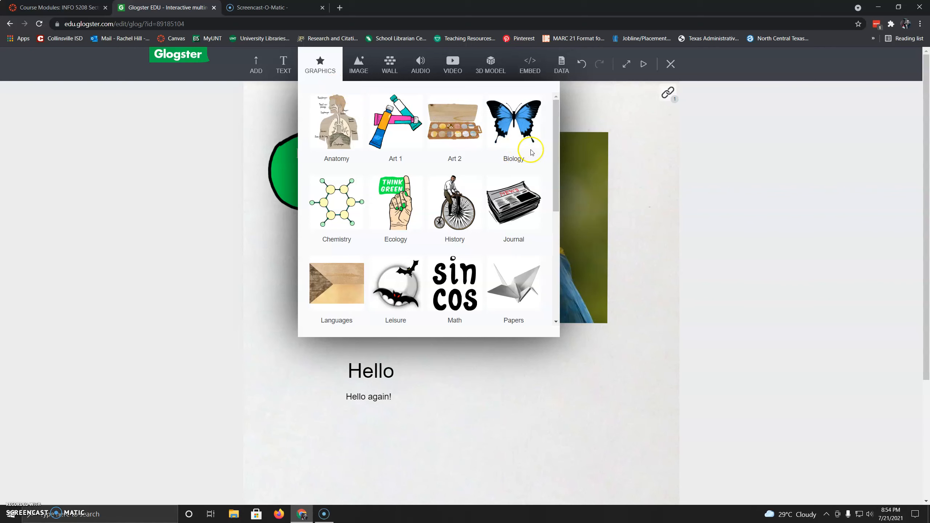
scroll(544, 165, "down", 6)
scroll(540, 171, "up", 5)
left_click(391, 184)
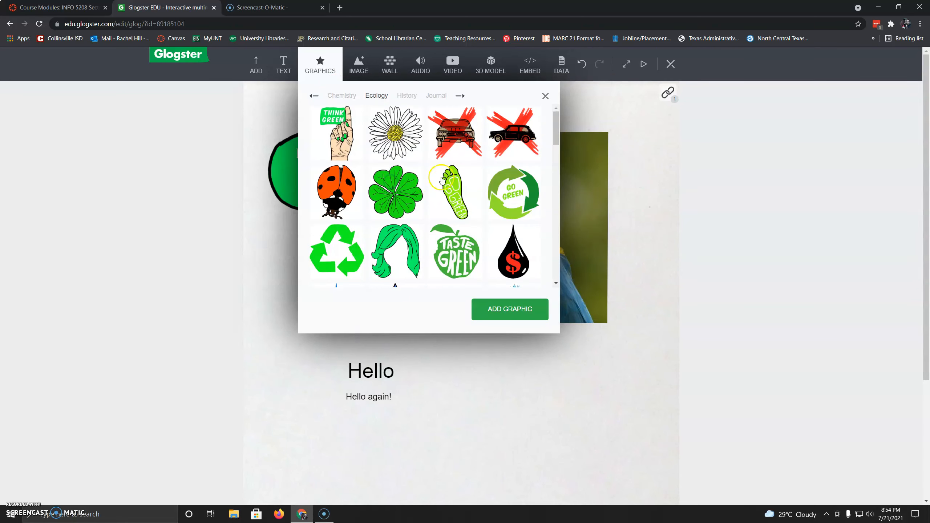
left_click_drag(555, 133, 548, 282)
left_click(399, 198)
left_click(513, 310)
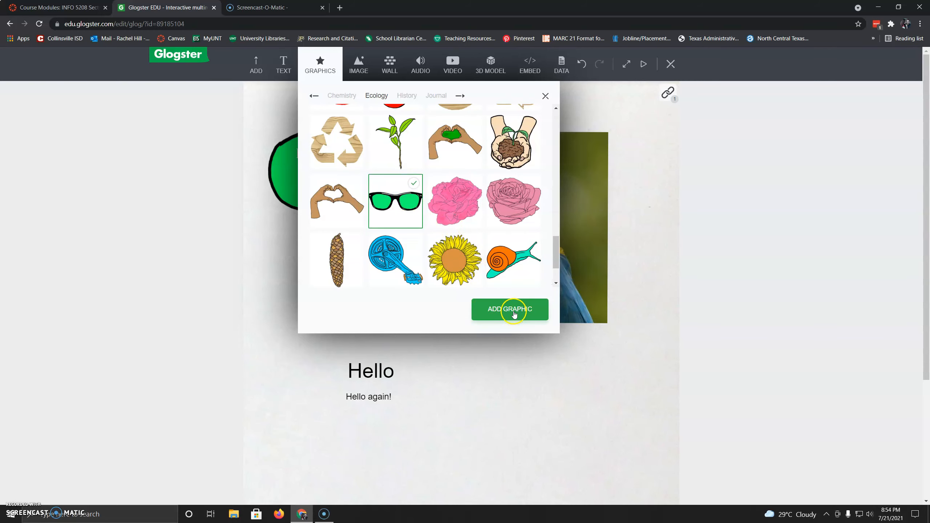
left_click_drag(507, 377, 412, 189)
left_click(606, 380)
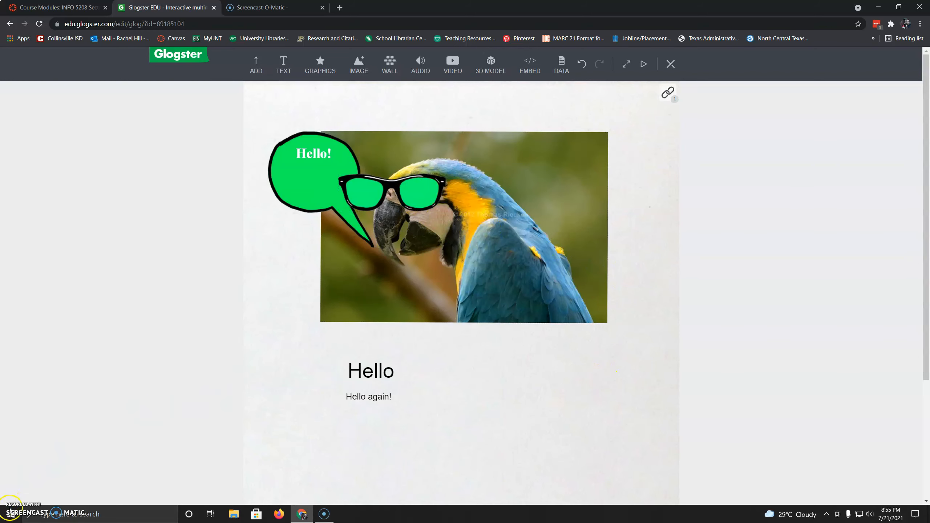
Shrink the sunglasses graphic and position it over the parrot's eyes, clear of the speech bubble text.
left_click(370, 204)
mouse_move(391, 217)
left_mouse_down()
mouse_move(406, 220)
mouse_move(398, 222)
left_mouse_up()
left_click(349, 212)
left_click_drag(338, 212, 382, 197)
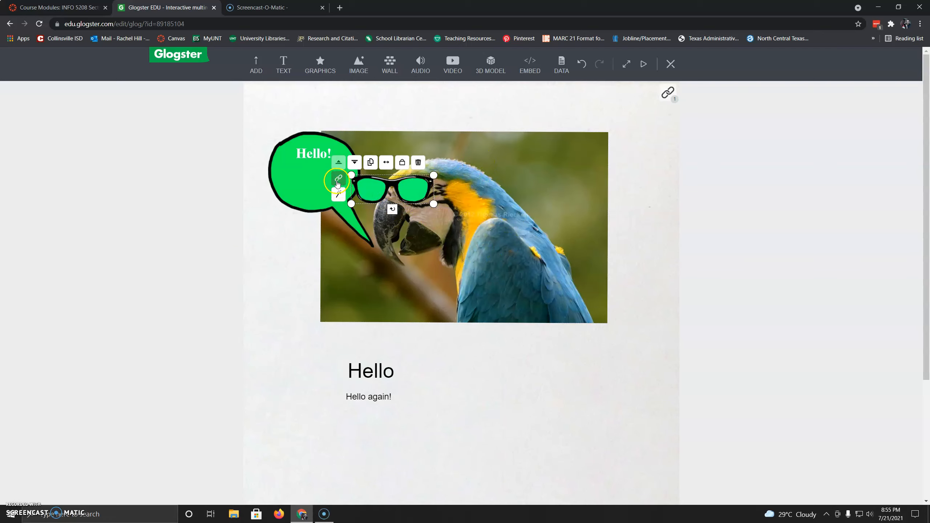
Turn on the shadow effect for the sunglasses graphic.
left_click(338, 194)
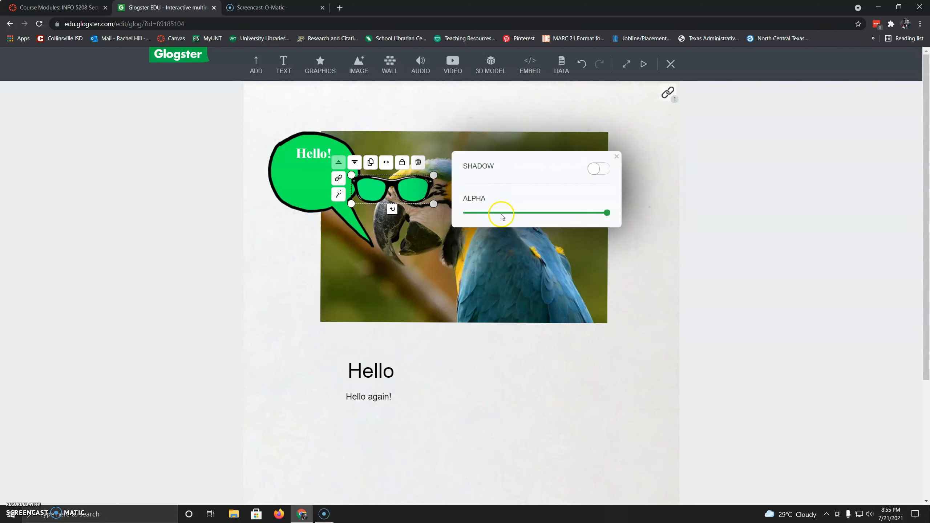
left_click(594, 170)
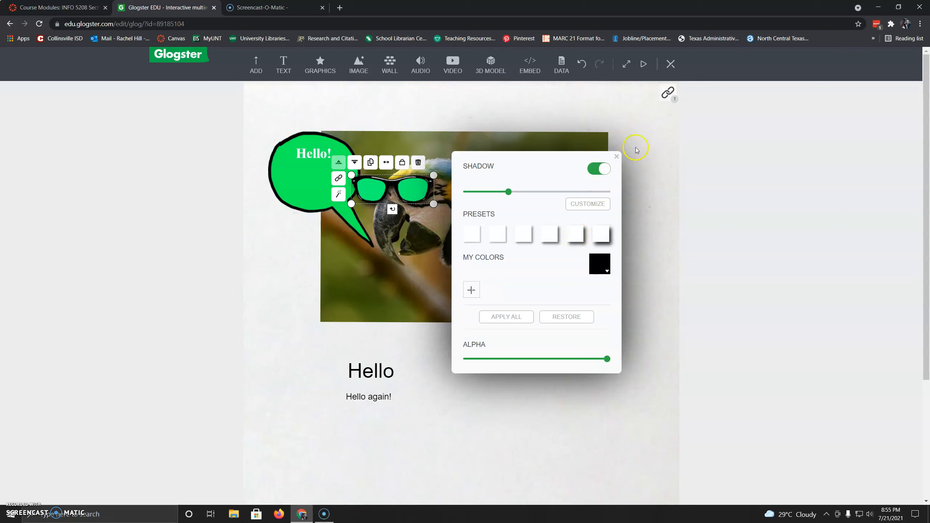
left_click(615, 158)
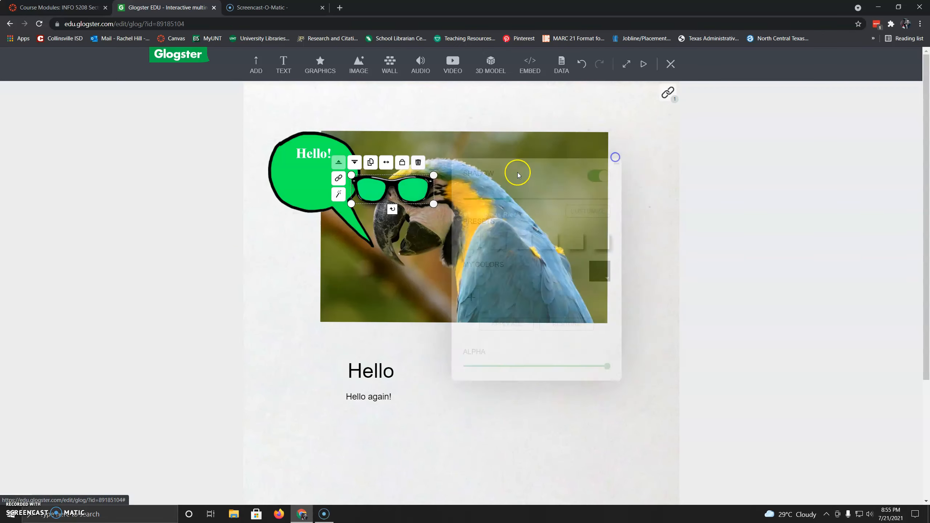
Start adding a URL to the sunglasses and copy the University Libraries address, library.unt.edu, from a new browser tab.
left_click(336, 178)
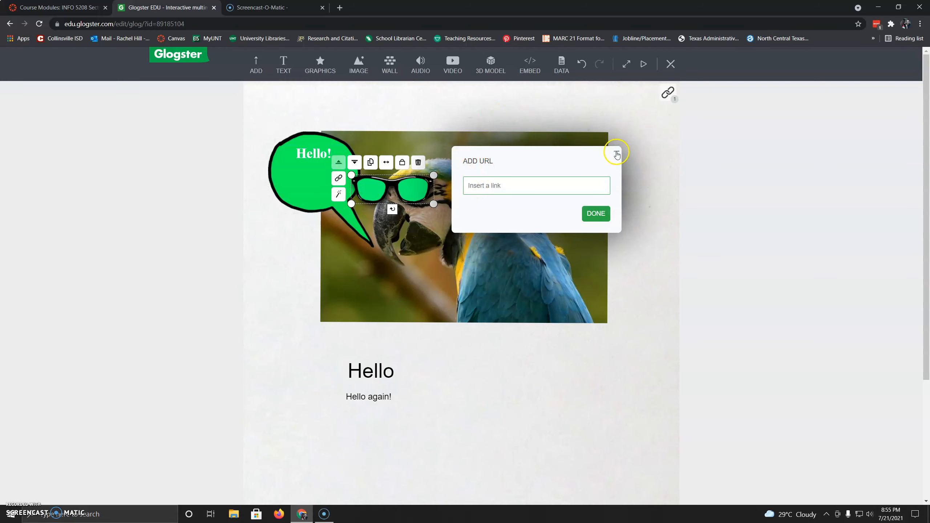
left_click(340, 8)
left_click(238, 38)
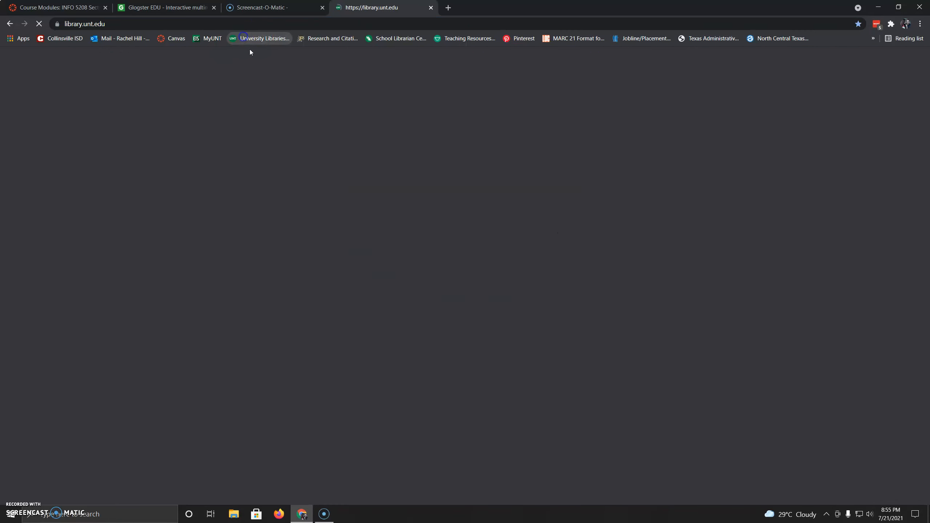
left_click(253, 23)
right_click(255, 24)
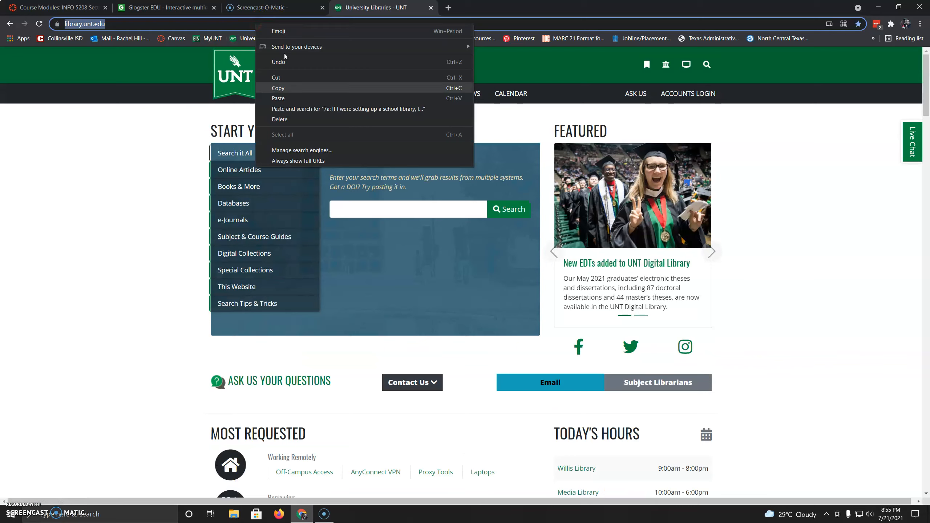
left_click(304, 88)
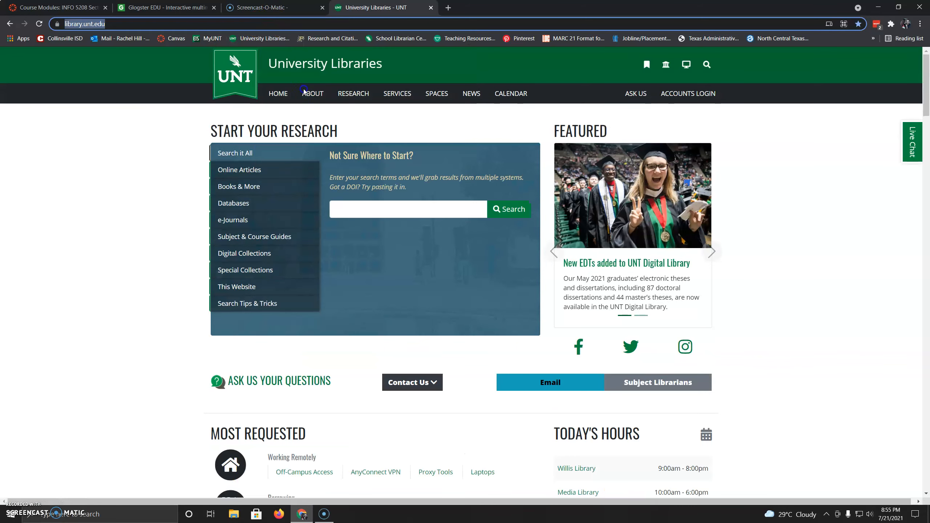
Return to the glog and apply the copied library.unt.edu address as the sunglasses' link.
left_click(183, 9)
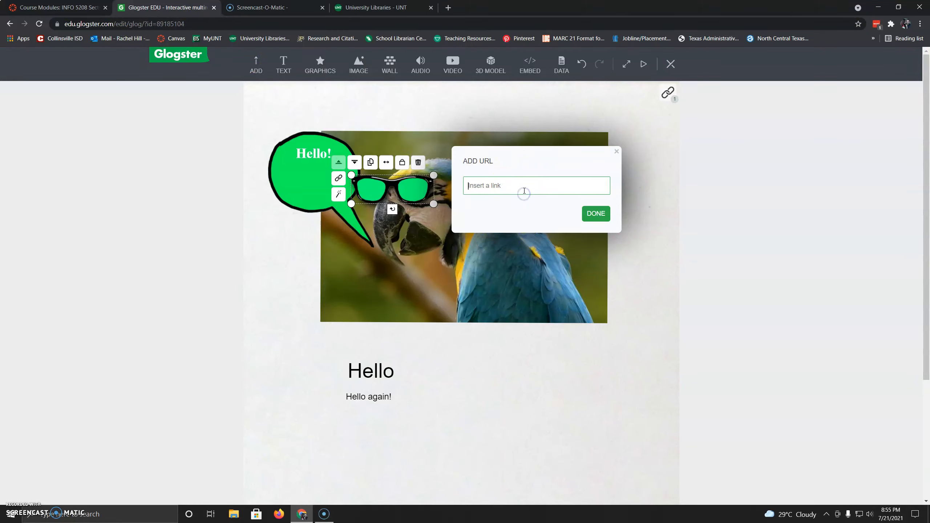
left_click(524, 204)
key("ctrl+v")
left_click(603, 212)
left_click(704, 316)
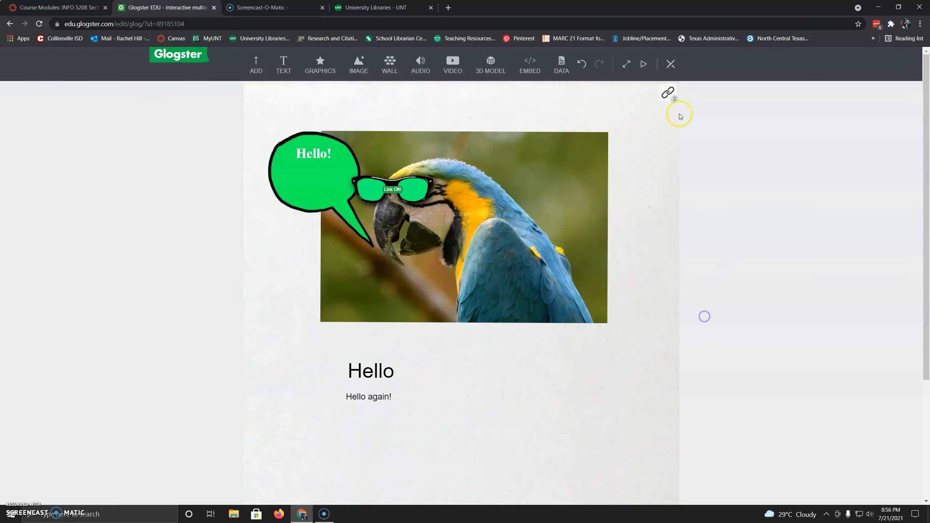
Preview the glog, test the sunglasses link, close the page it opens, and return to editing.
left_click(643, 67)
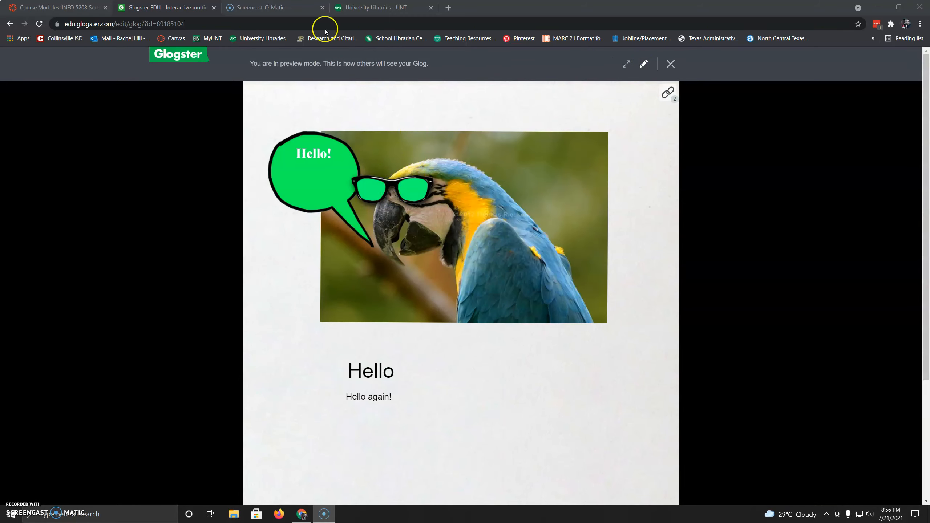
left_click(394, 189)
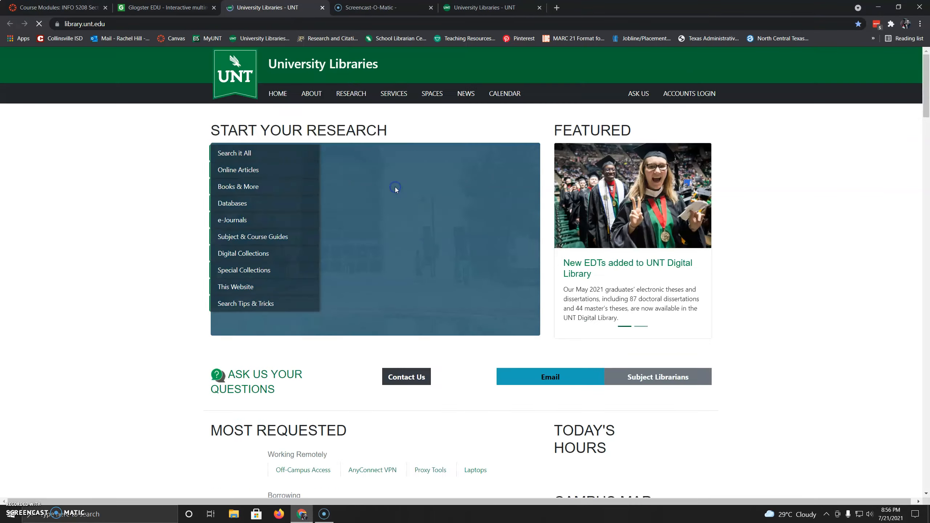
left_click(322, 7)
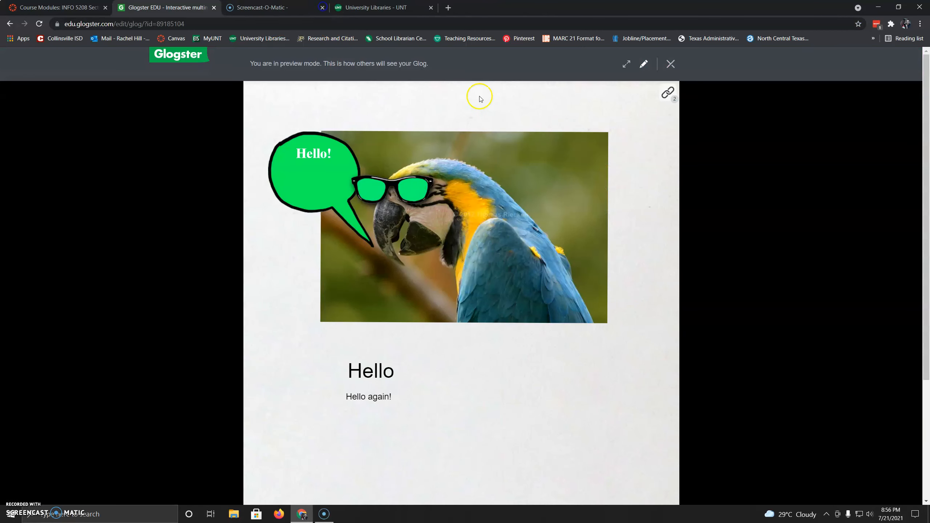
left_click(643, 64)
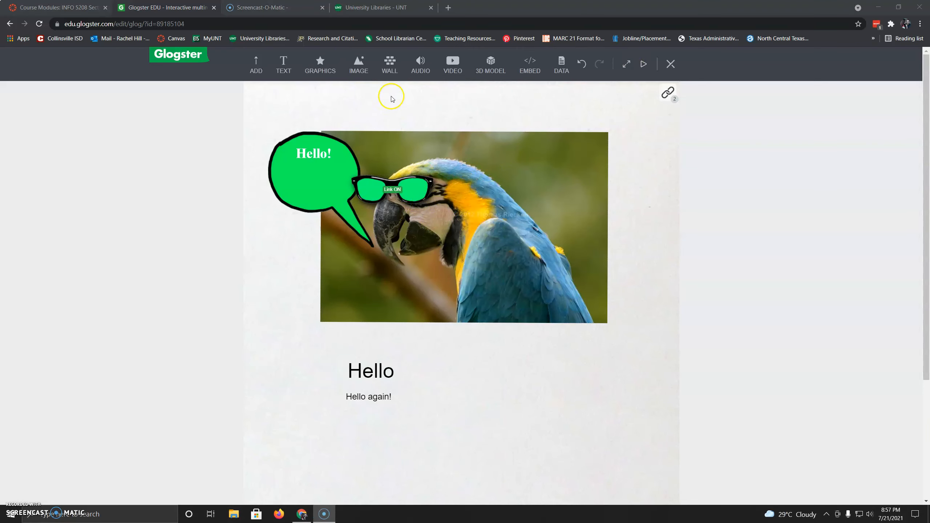
Examine the uploaded images and the wall's own-image and gallery background choices.
left_click(358, 65)
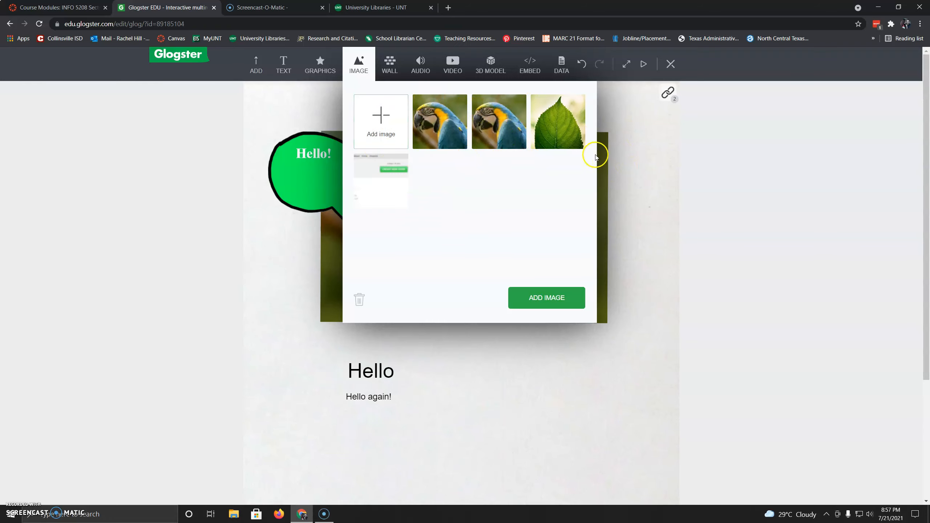
mouse_move(369, 119)
left_click(395, 74)
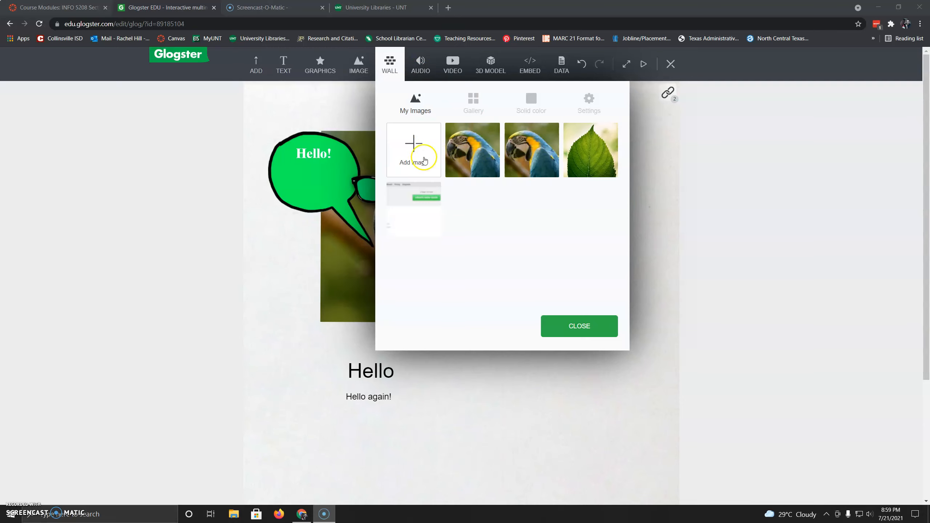
mouse_move(411, 126)
left_click(490, 117)
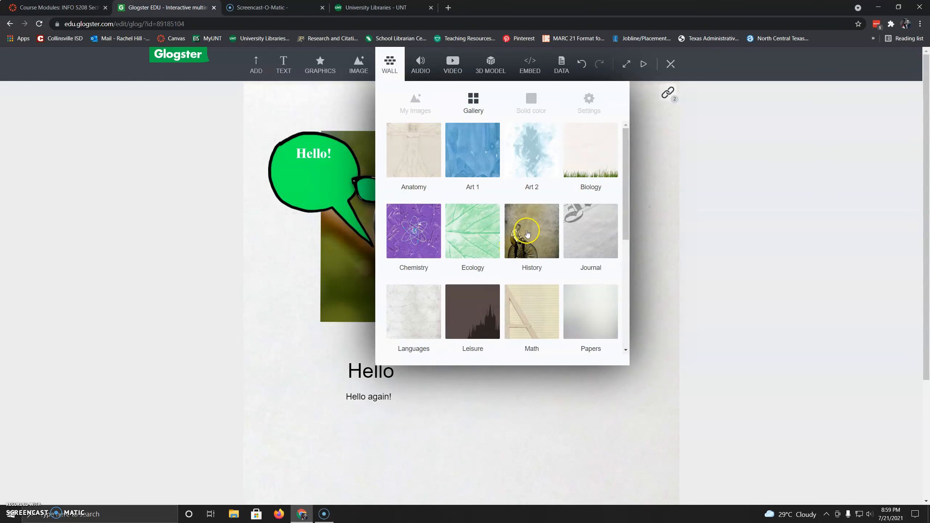
scroll(527, 234, "down", 2)
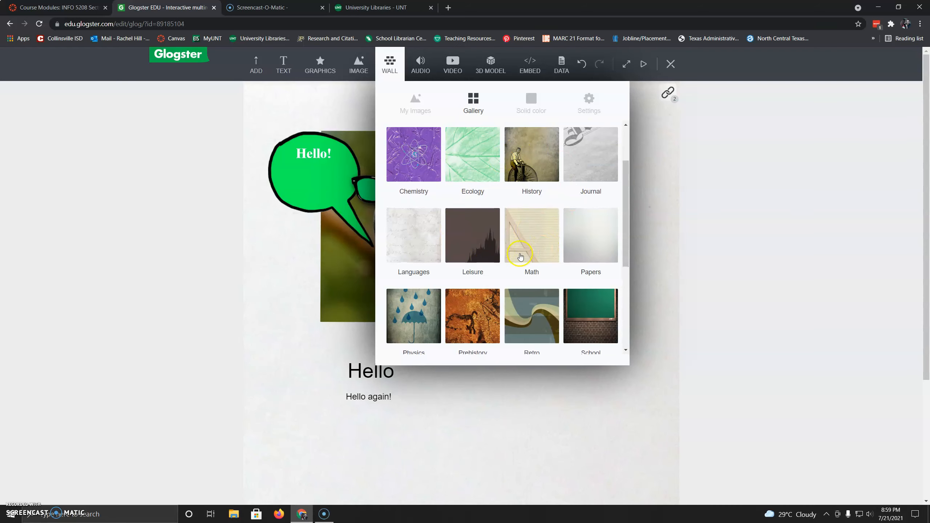
scroll(516, 264, "up", 3)
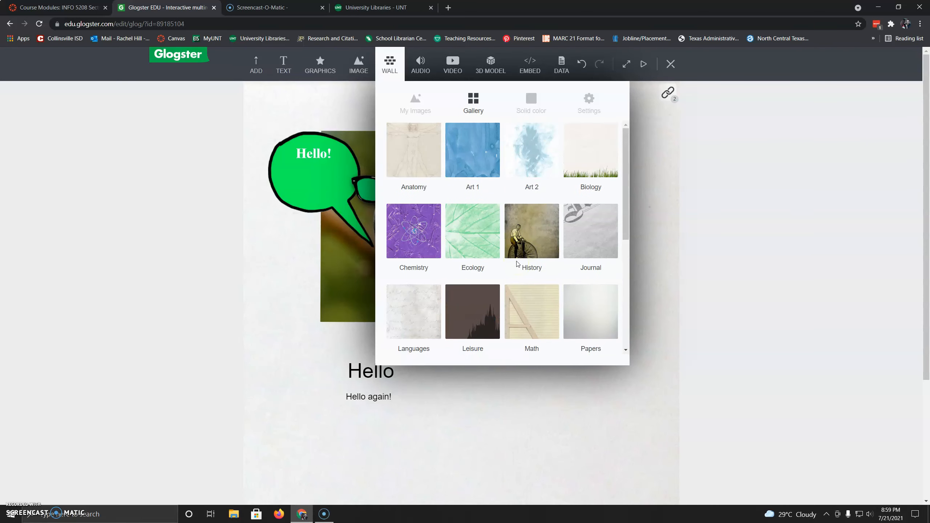
Set the glog's wall to a solid dark green from the color palette.
left_click(532, 103)
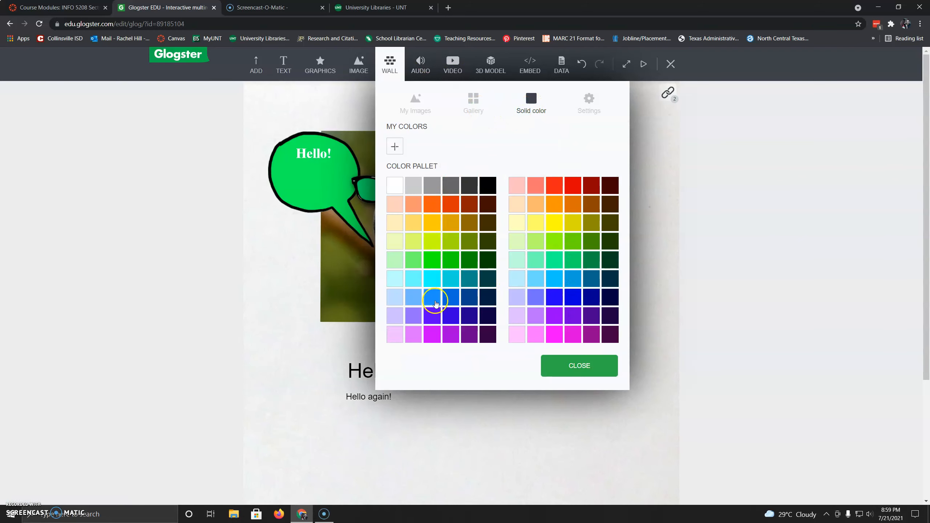
left_click(455, 260)
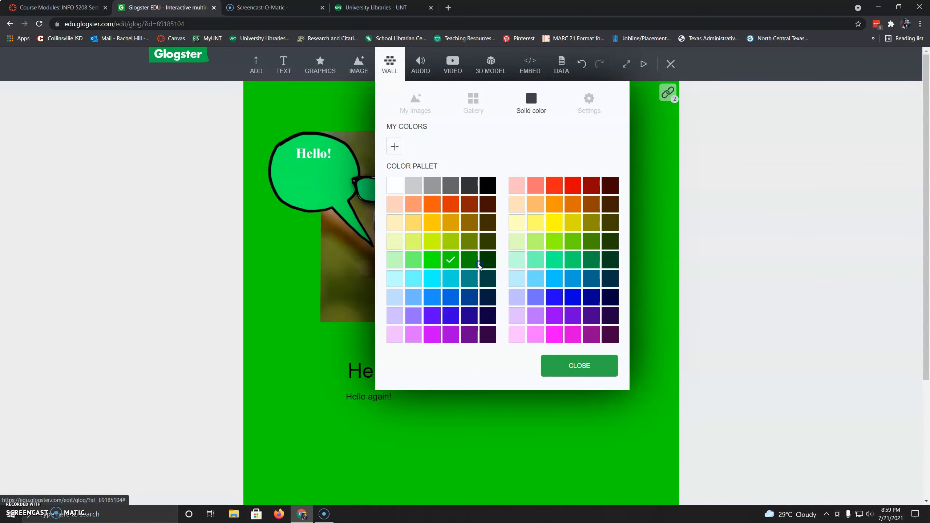
left_click(469, 259)
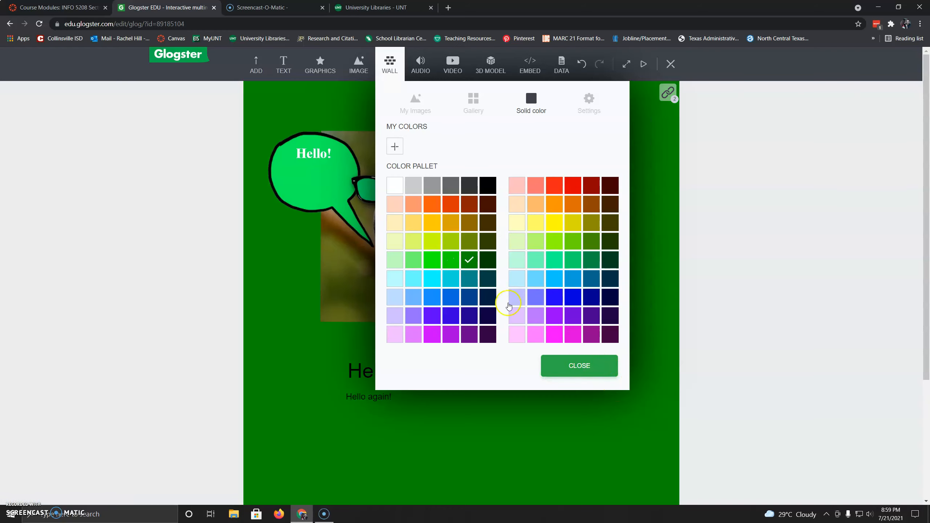
left_click(587, 365)
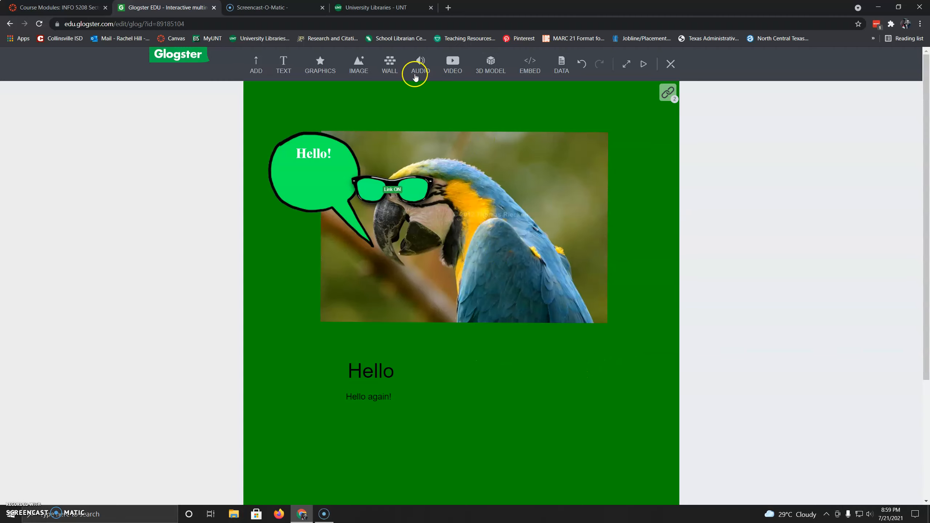
Examine the options for adding audio and video to the glog.
left_click(427, 74)
mouse_move(452, 137)
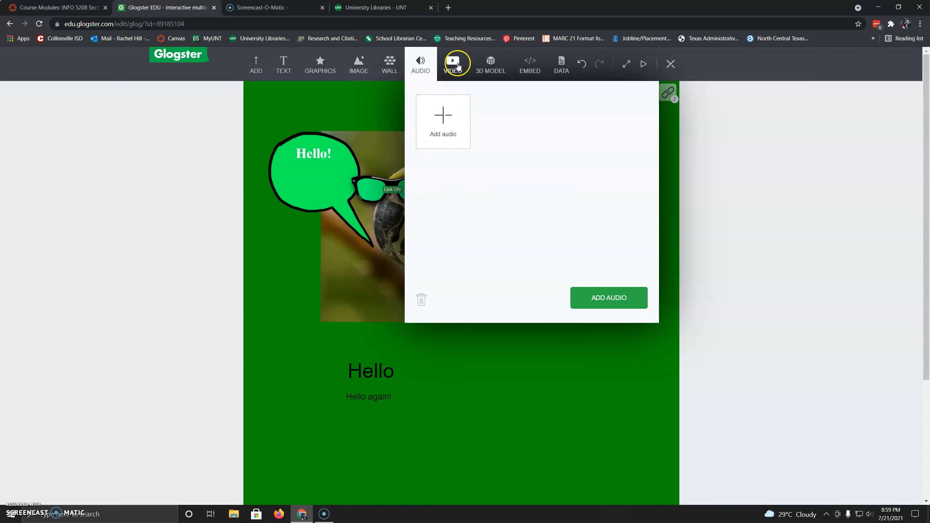
left_click(458, 64)
mouse_move(474, 118)
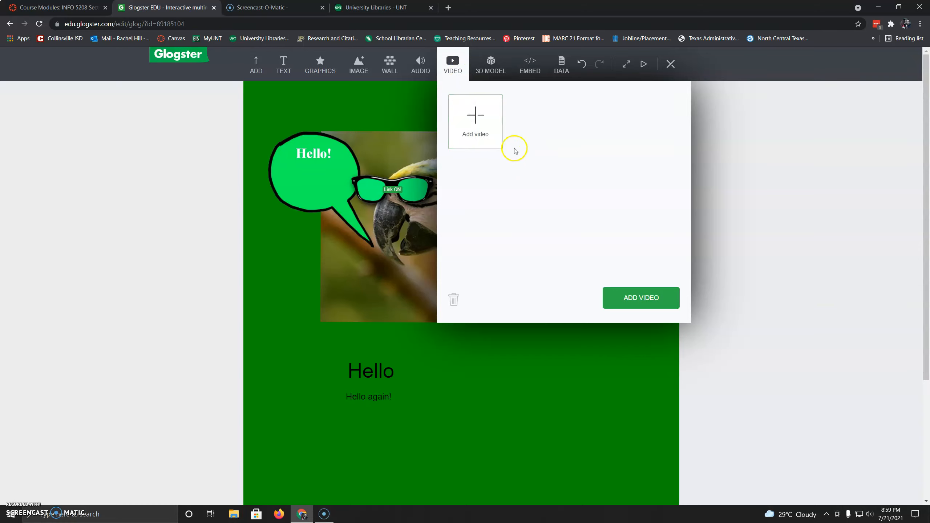
Browse the library of 3D models and open the form for embedding content from supported sources.
left_click(491, 67)
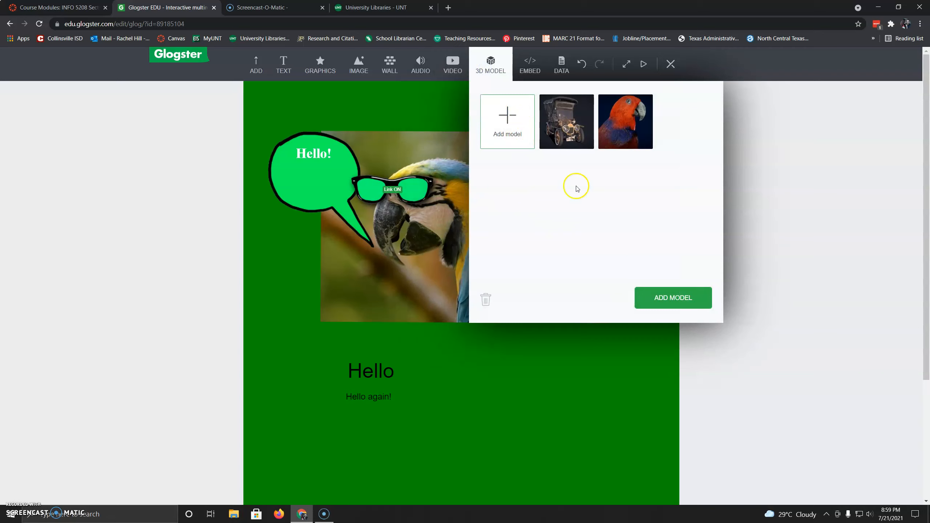
left_click(507, 117)
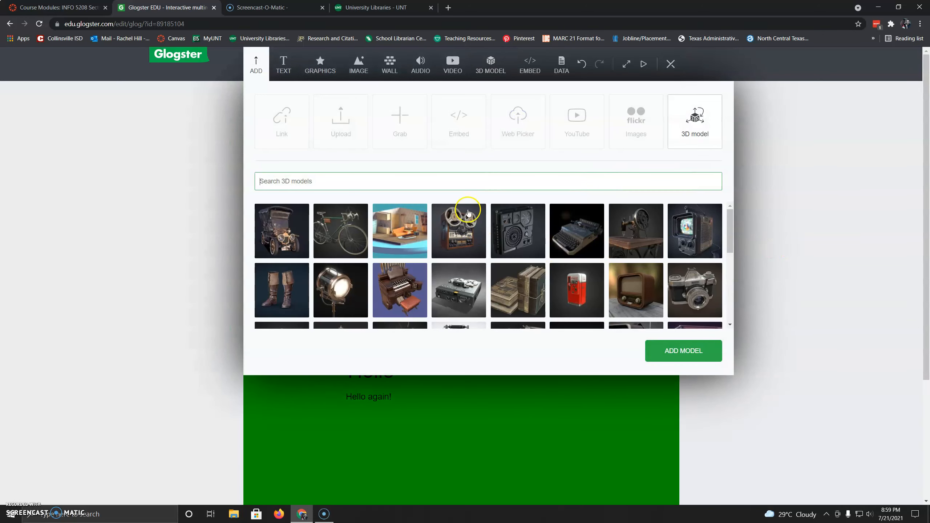
scroll(371, 240, "down", 3)
scroll(380, 243, "down", 5)
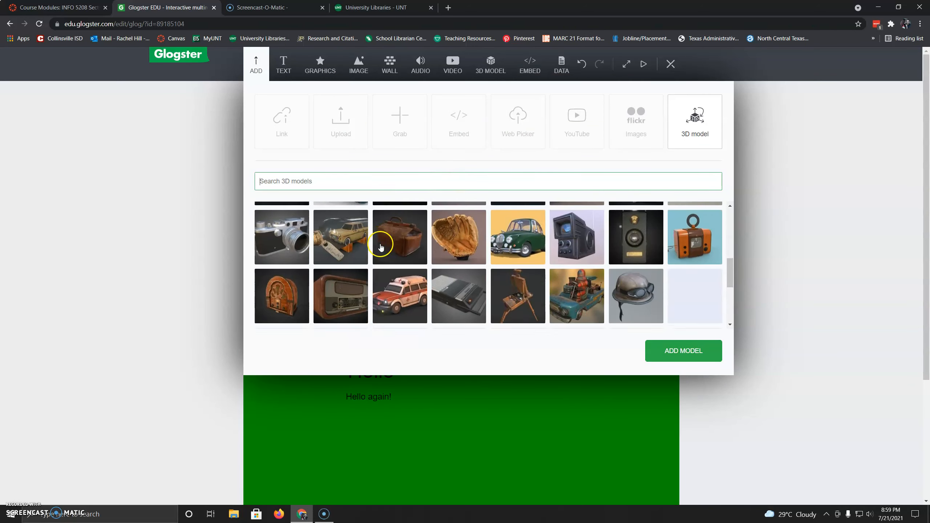
left_click(529, 66)
left_click(548, 131)
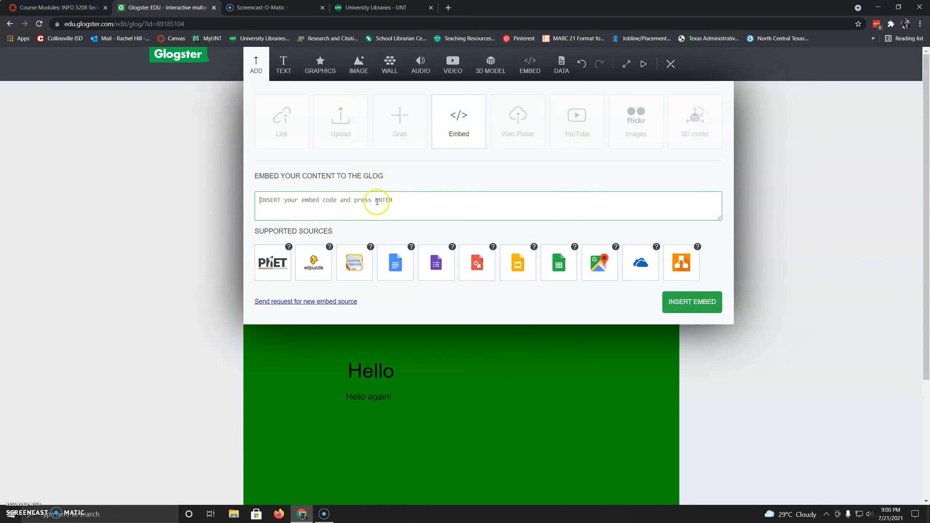
Examine the option for attaching a data file to the glog and close it without choosing a file.
left_click(547, 59)
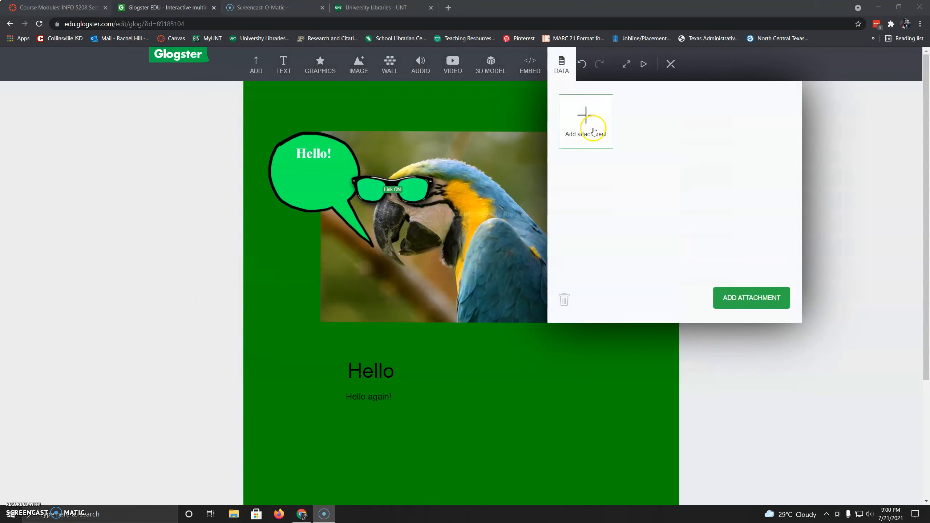
left_click(597, 132)
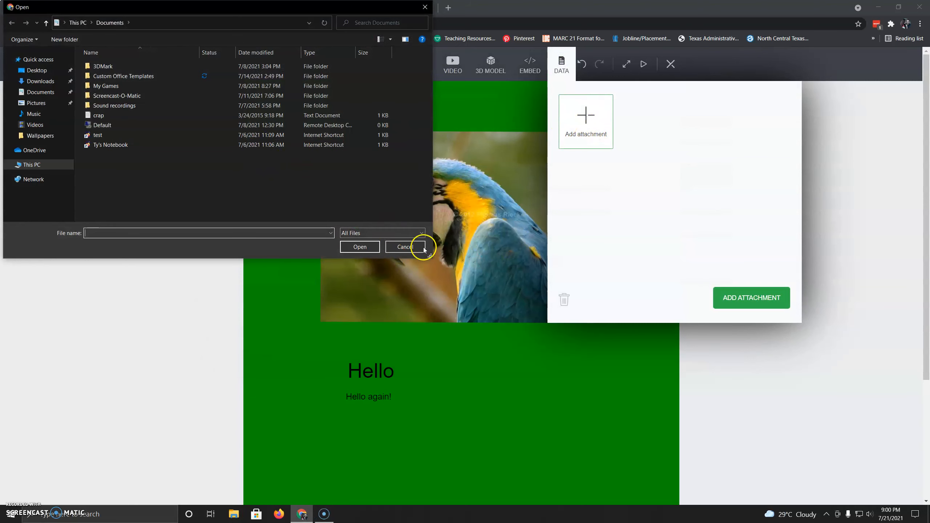
left_click(406, 247)
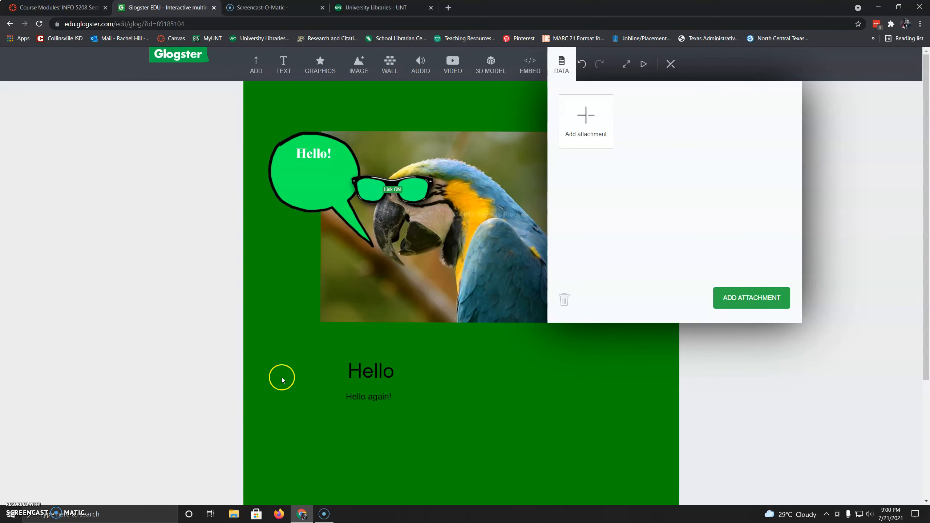
left_click(161, 392)
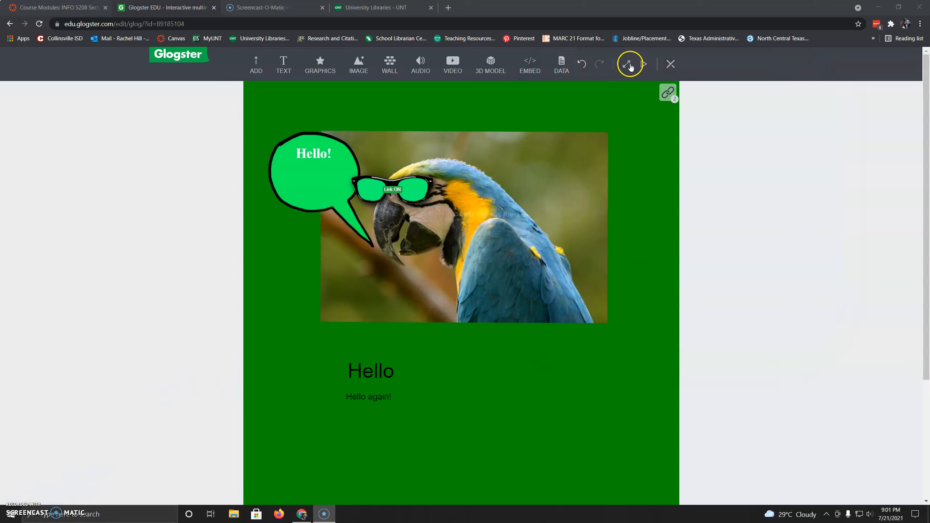
Preview the glog as others will see it, view it in full screen, and return to the normal window size.
left_click(643, 64)
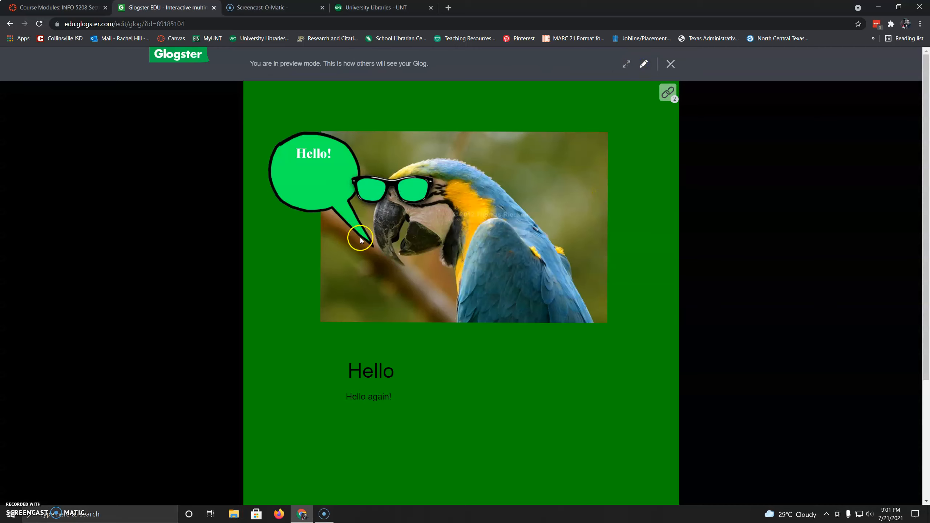
scroll(360, 239, "down", 4)
scroll(359, 237, "up", 4)
left_click(621, 63)
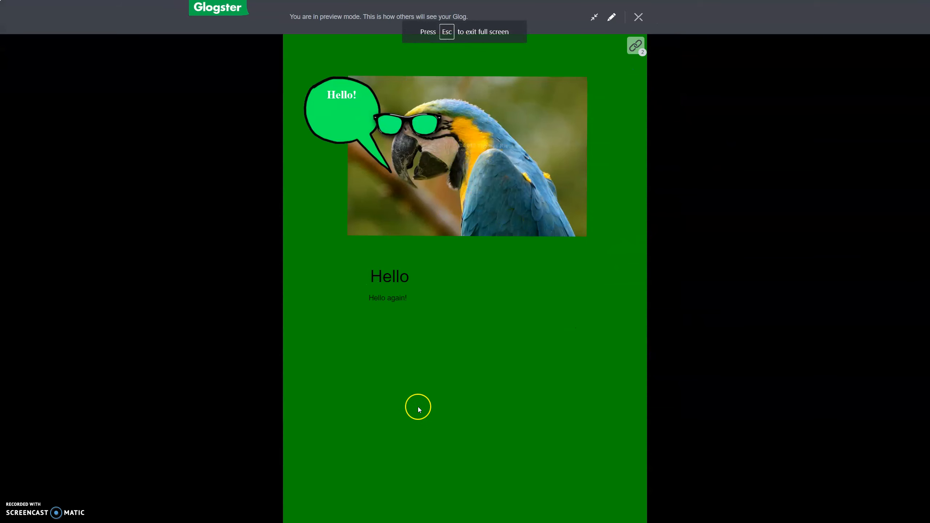
left_click(594, 17)
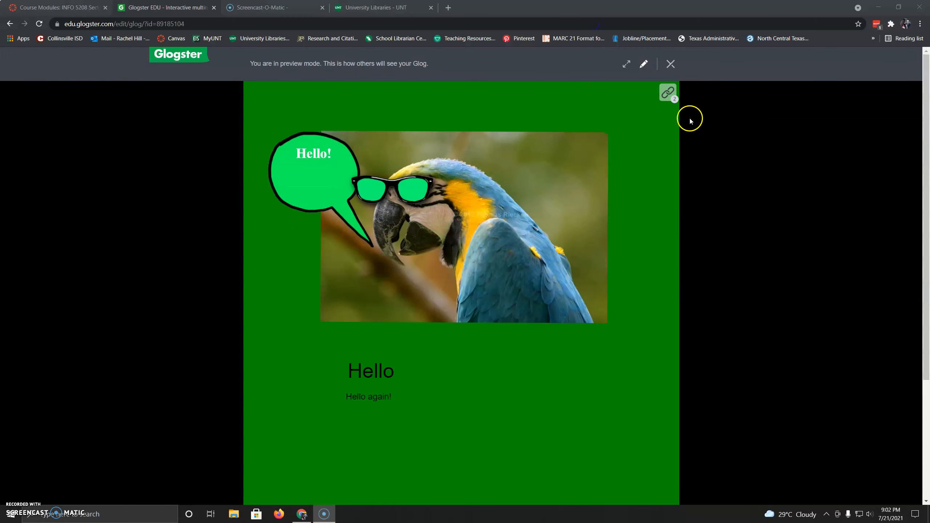